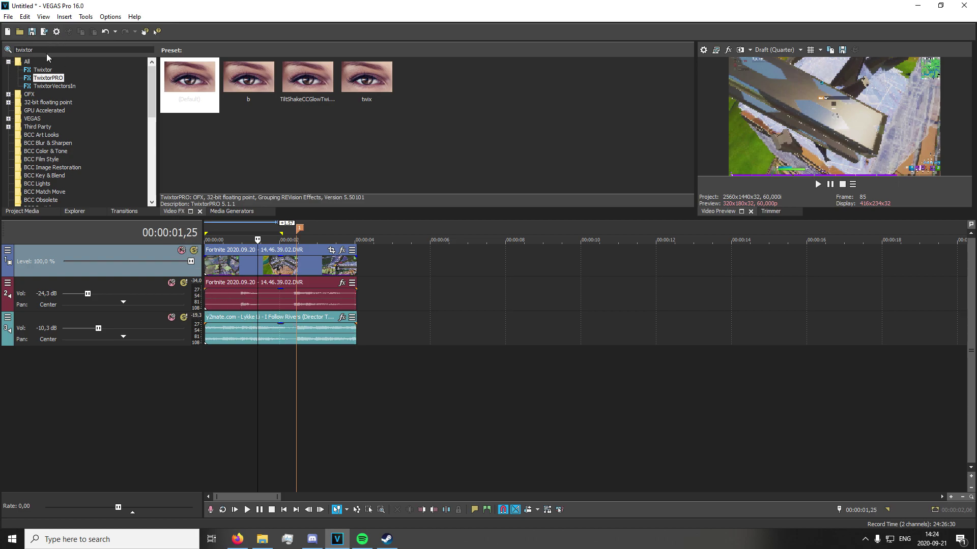
Apply the TwixtorPRO Default preset to the Fortnite clip.
left_click(44, 79)
left_click(186, 100)
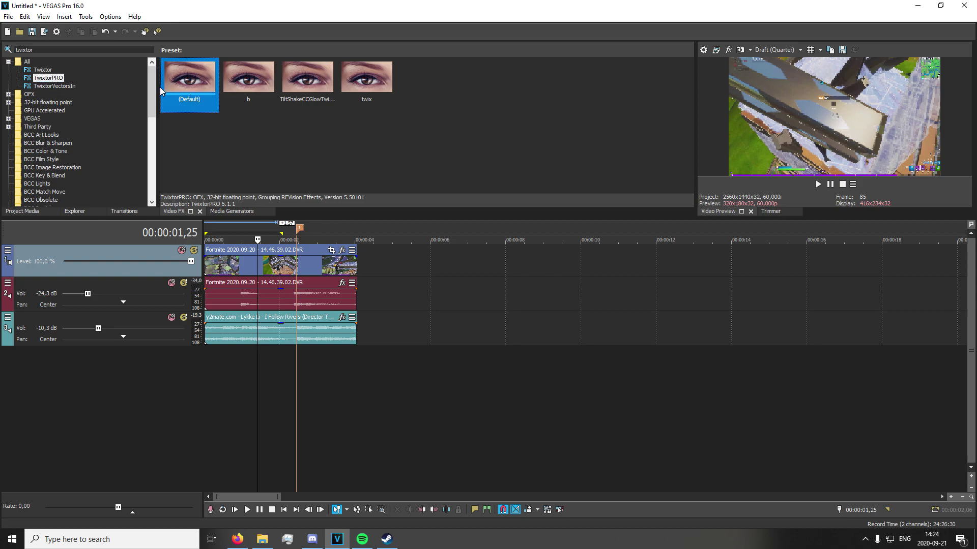
left_click_drag(189, 91, 297, 264)
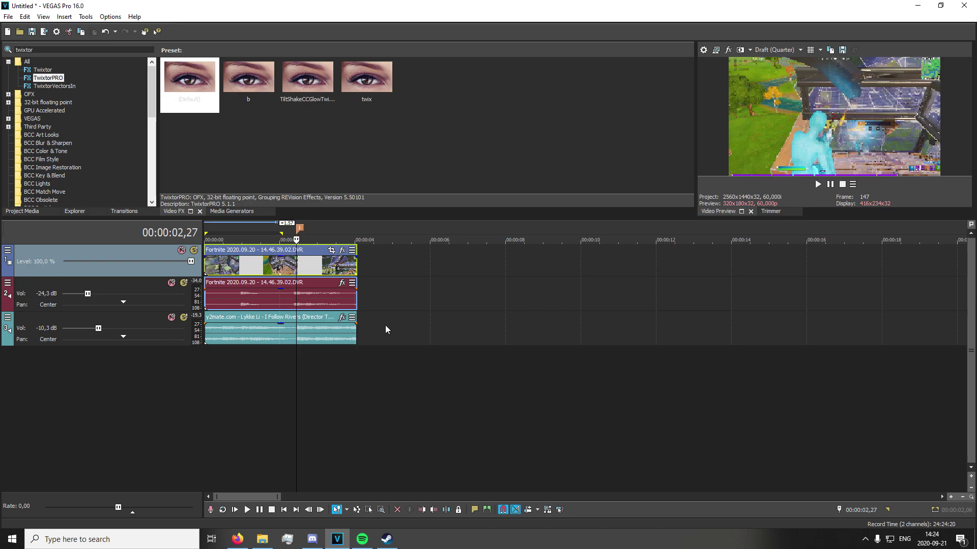
Split the video and audio at 00:00:01,57, the frame of the kill.
scroll(389, 326, "up", 3)
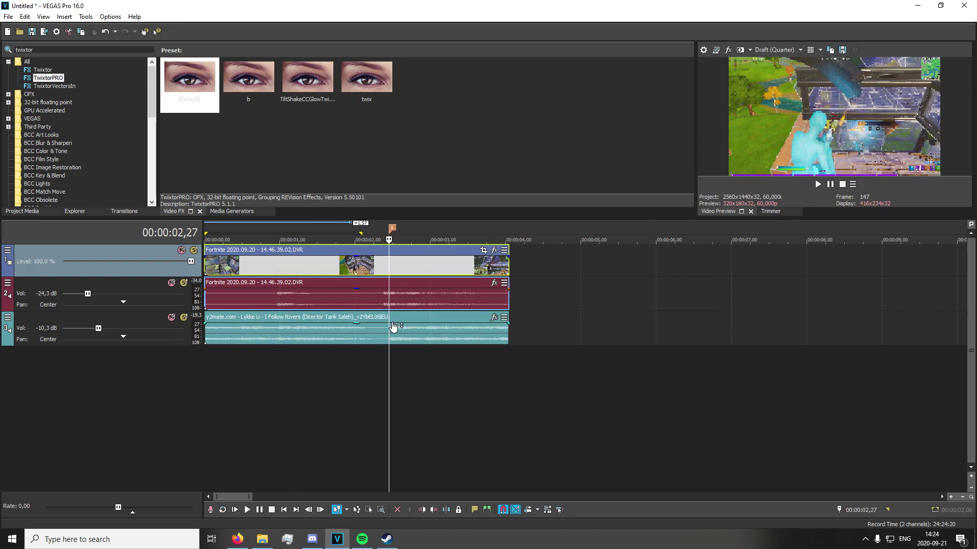
left_click(371, 271)
key("Left")
key("Left")
key("Left")
key("Left")
key("Left")
key("Left")
key("Left")
key("Left")
key("Left")
key("Left")
key("Left")
key("Left")
key("Left")
key("Left")
key("Left")
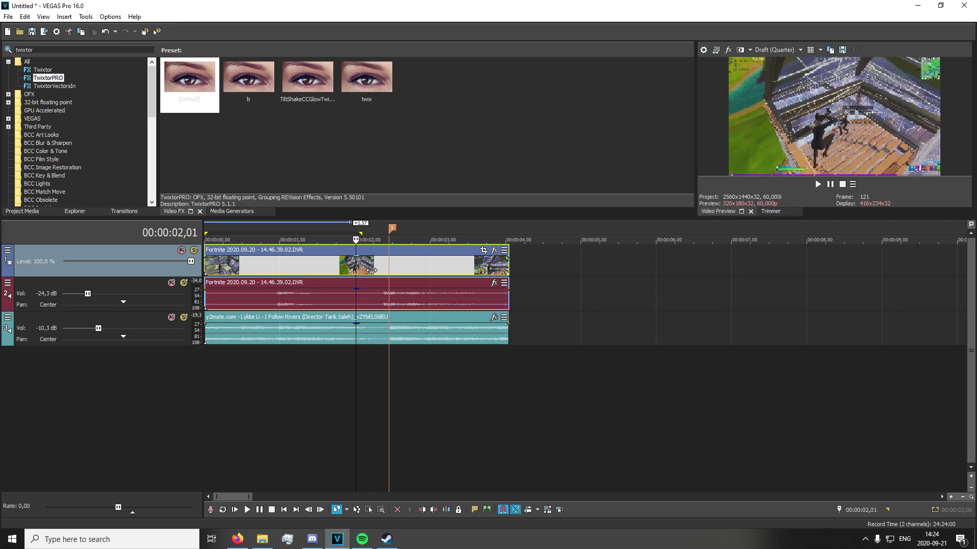
key("space")
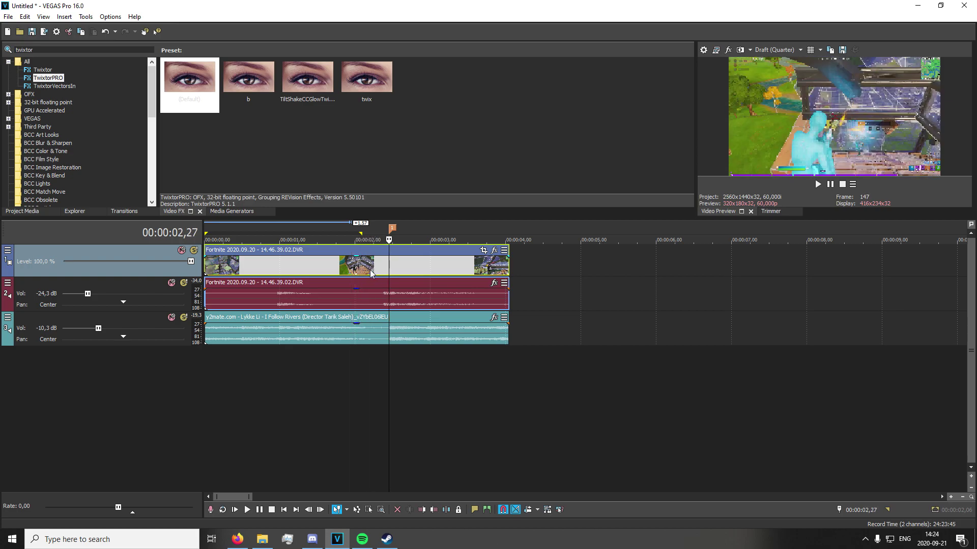
key("space")
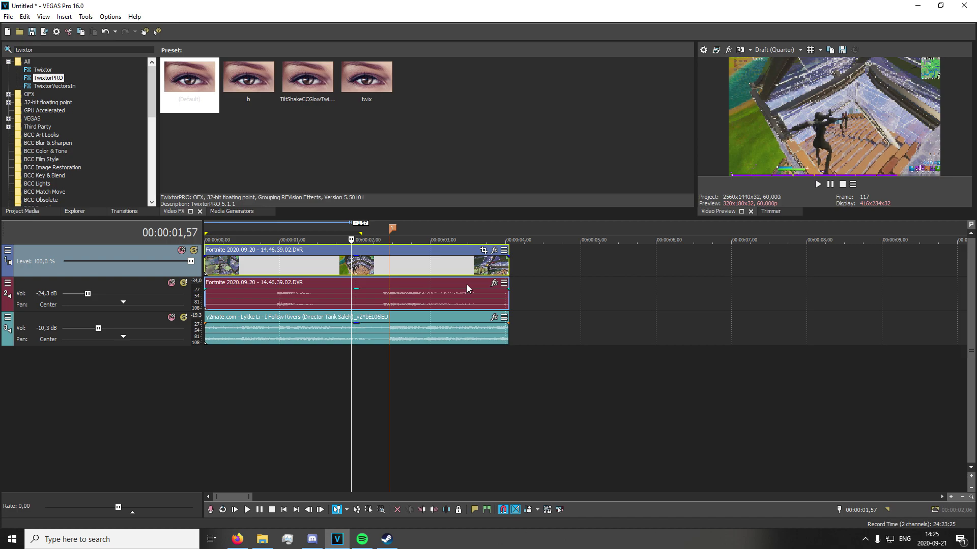
key("Right")
key("Right")
key("Right")
key("Right")
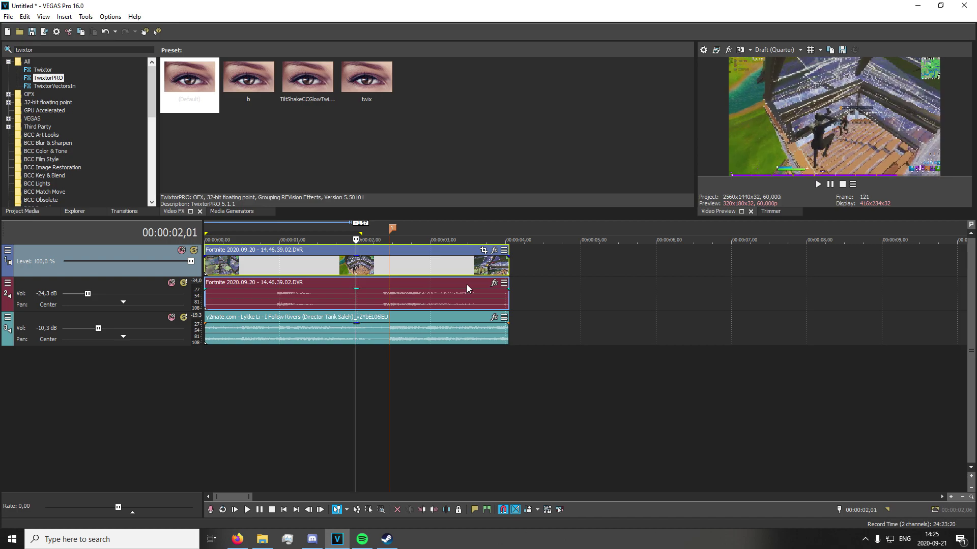
key("Left")
key("Left")
key("Left")
key("Left")
key("s")
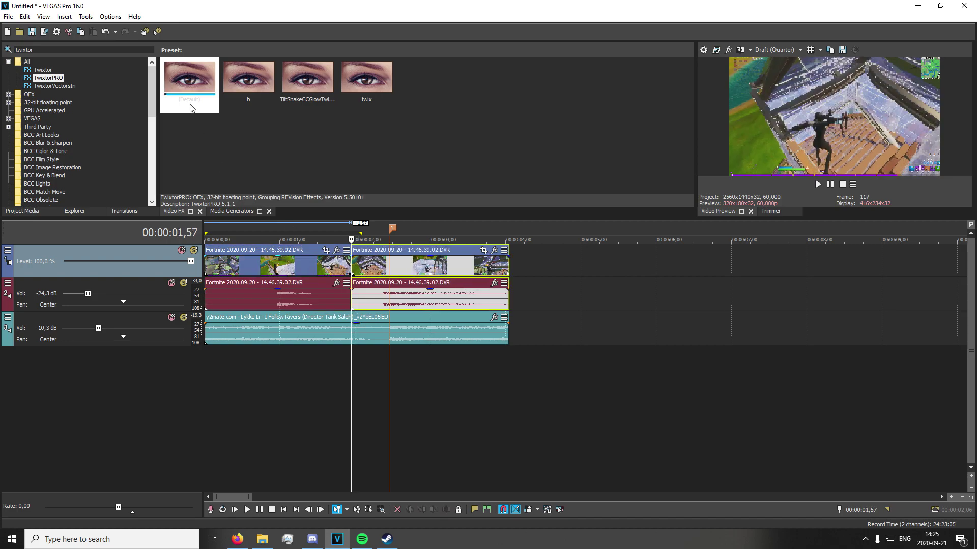
left_click(190, 103)
Apply TwixtorPRO to the second part, keeping Speed time remapping and Best tracking quality.
left_click_drag(203, 97, 398, 264)
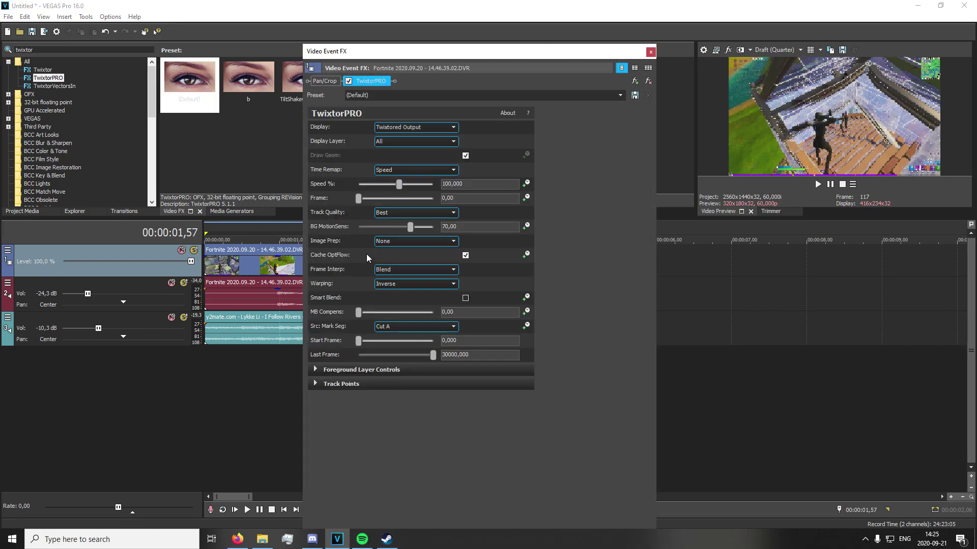
left_click_drag(410, 56, 614, 92)
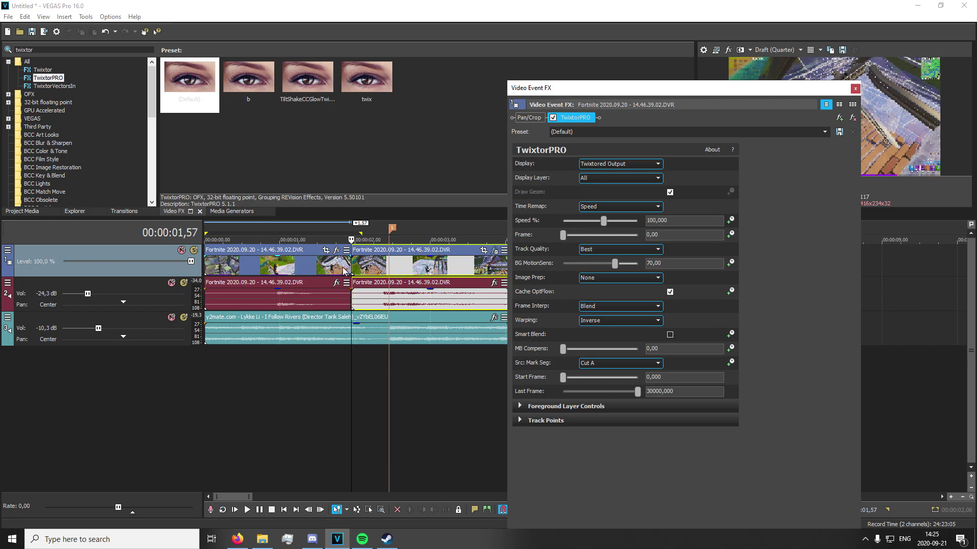
mouse_move(574, 93)
left_mouse_down()
mouse_move(636, 113)
mouse_move(298, 141)
mouse_move(297, 70)
mouse_move(245, 87)
mouse_move(213, 63)
mouse_move(258, 5)
left_mouse_up()
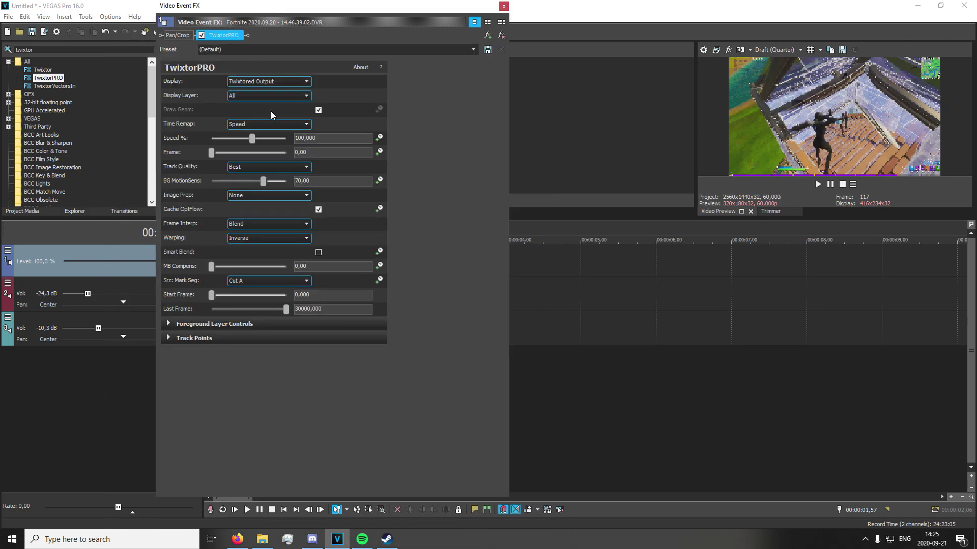
left_click(263, 125)
left_click(252, 126)
left_click(248, 167)
left_click(248, 167)
Set image prep to Contrast/Edge Enhance, keep Blend interpolation, and use Forward warping with Smart Blend.
left_click(255, 196)
left_click(259, 196)
left_click(251, 223)
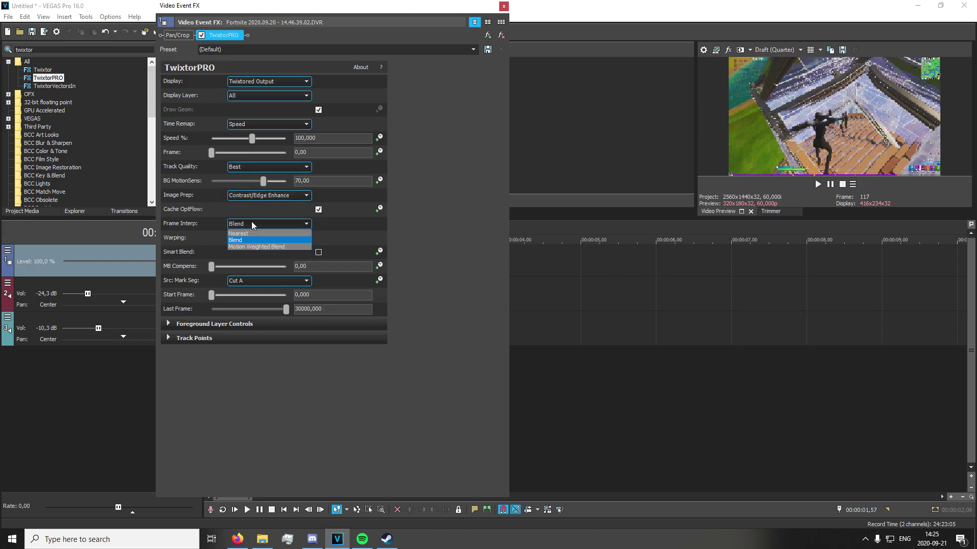
left_click(245, 223)
left_click(247, 238)
left_click(247, 236)
left_click(246, 236)
left_click(241, 252)
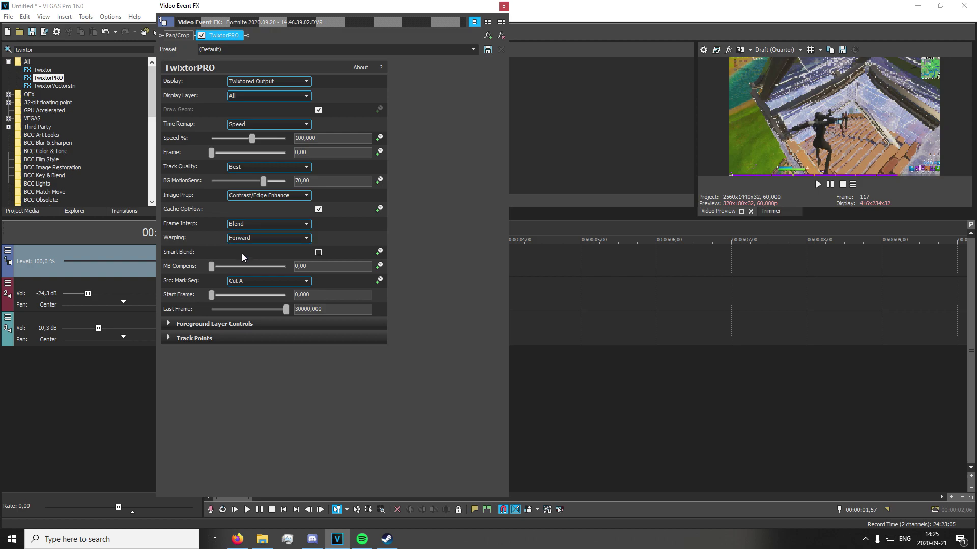
left_click(319, 252)
left_click(319, 253)
left_click(503, 6)
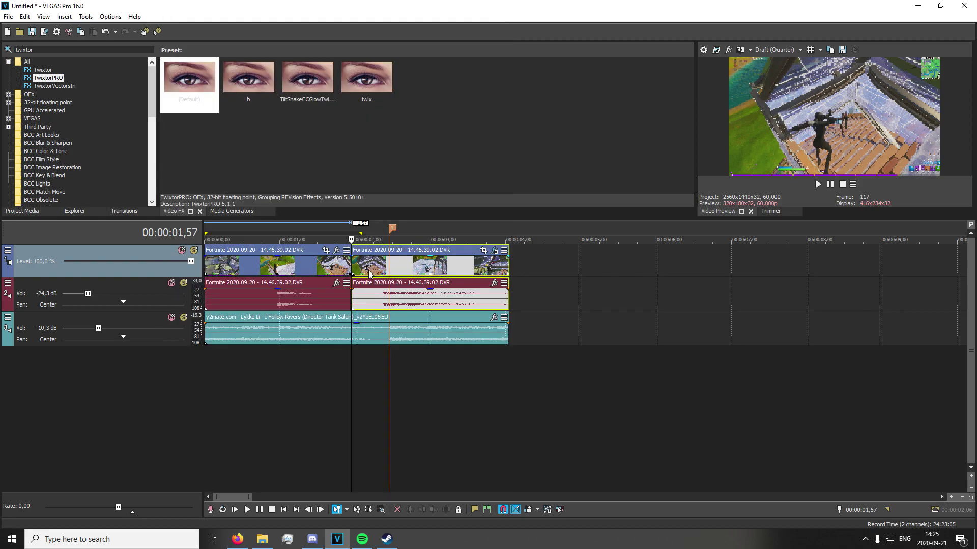
Set the second part's starting TwixtorPRO Speed % to 60.
scroll(367, 267, "up", 2)
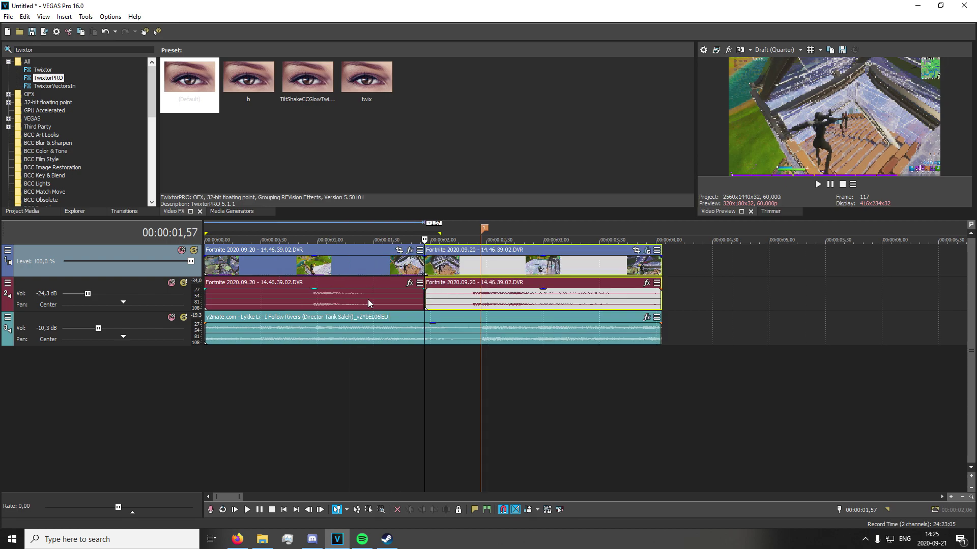
left_click(646, 250)
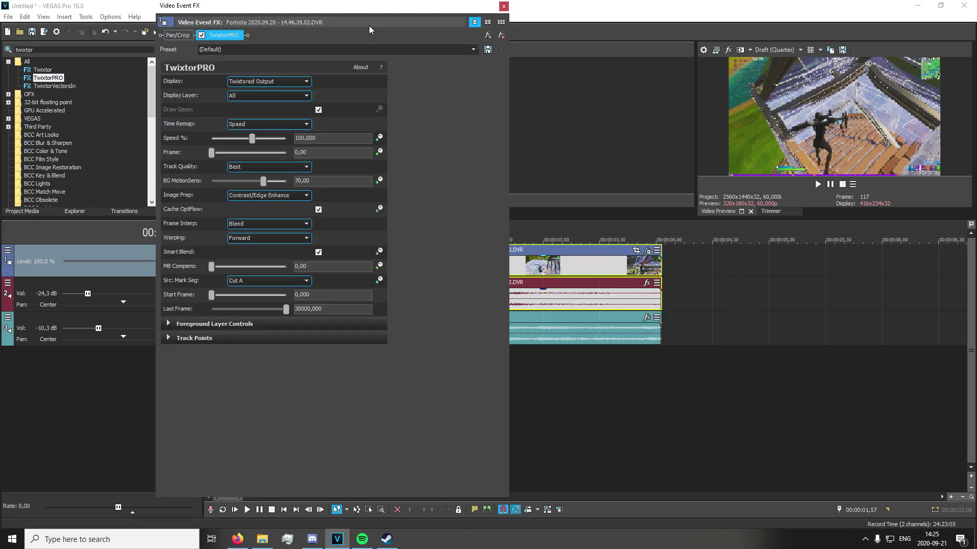
left_click(379, 137)
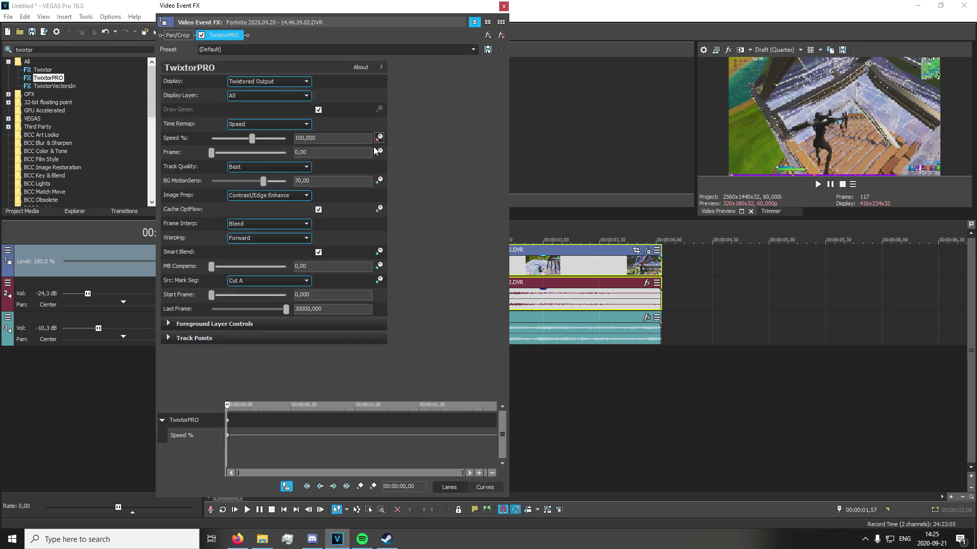
left_click(243, 436)
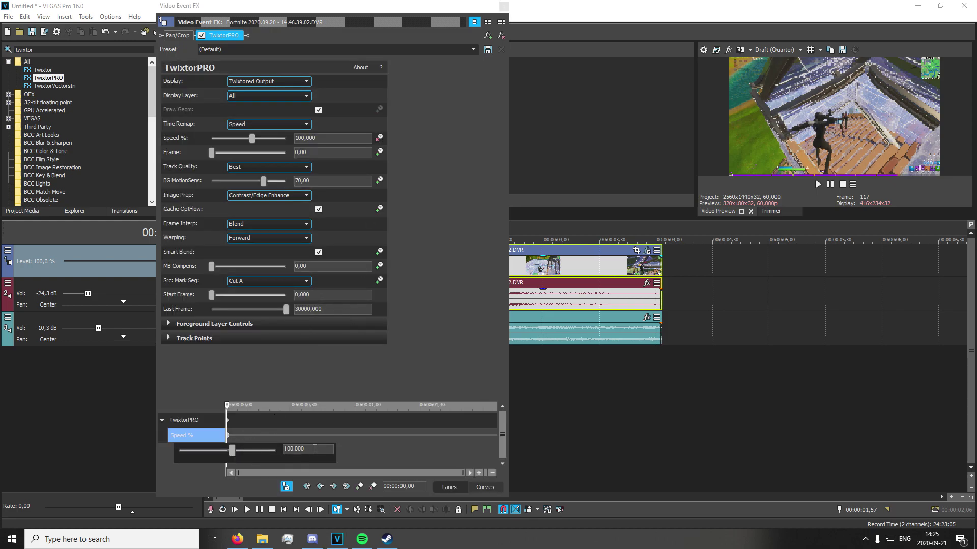
double_click(315, 448)
type("60")
key("Return")
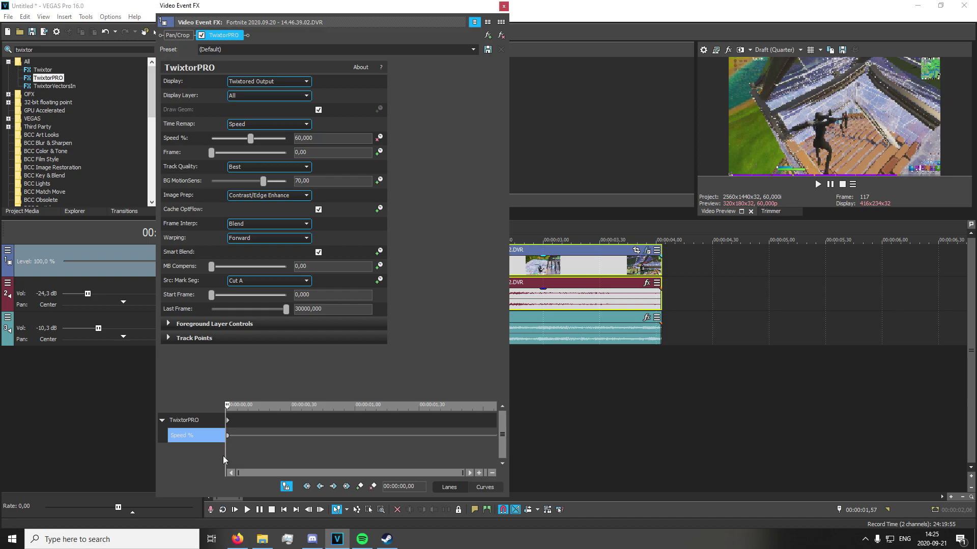
Add a 30% Speed keyframe at 00:00:00,10.
left_click_drag(356, 8, 242, 3)
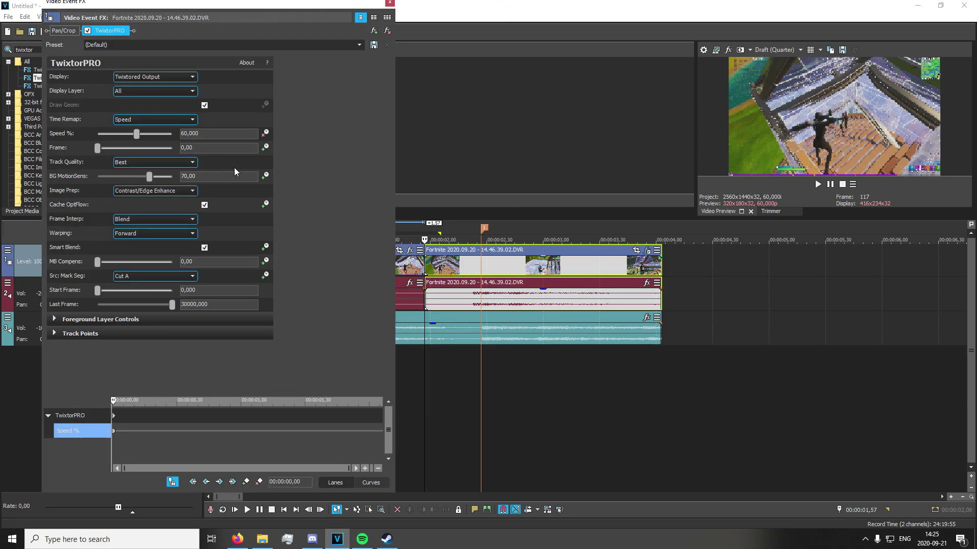
left_click(134, 434)
left_click(191, 133)
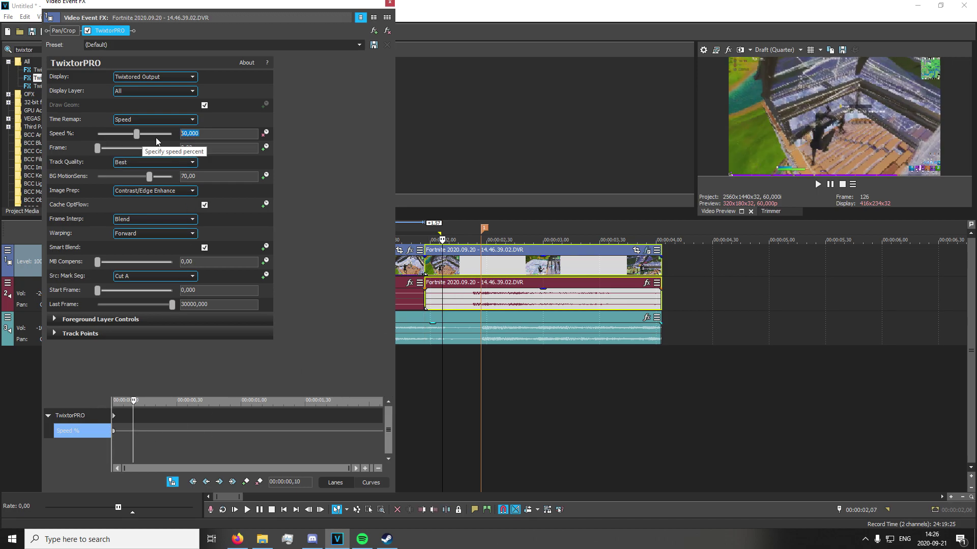
type("30")
key("Return")
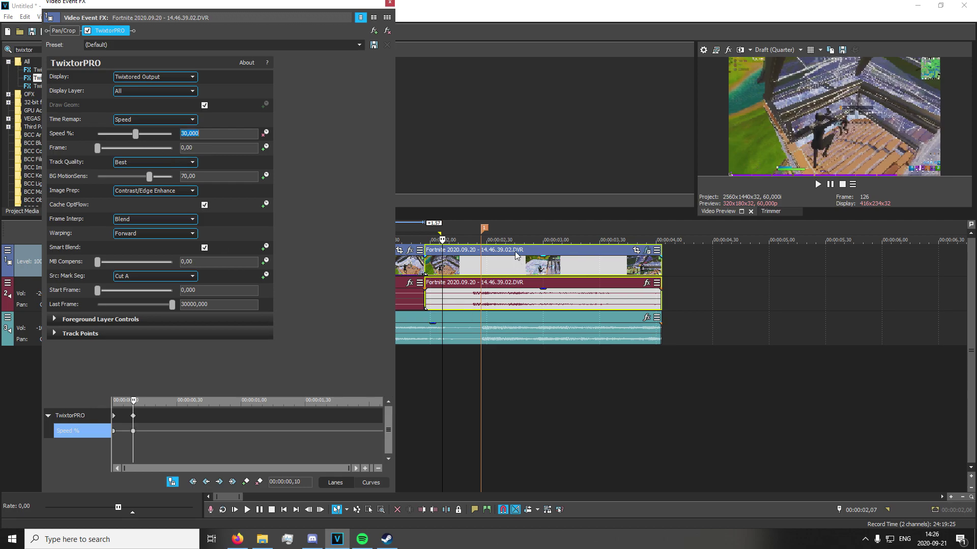
Keyframe Speed % up to 224,490 at the kill, then back to 30 a few frames later.
left_click(482, 272)
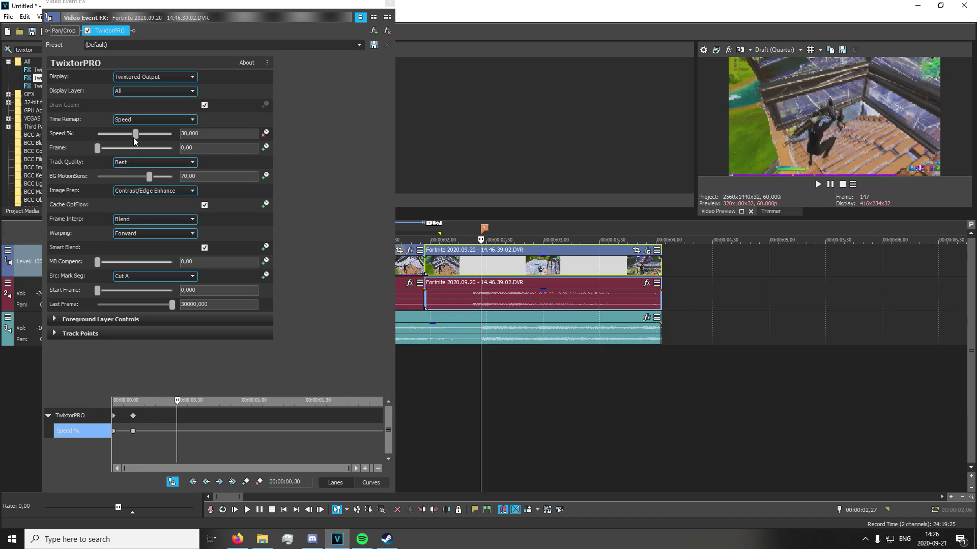
left_click_drag(133, 135, 143, 138)
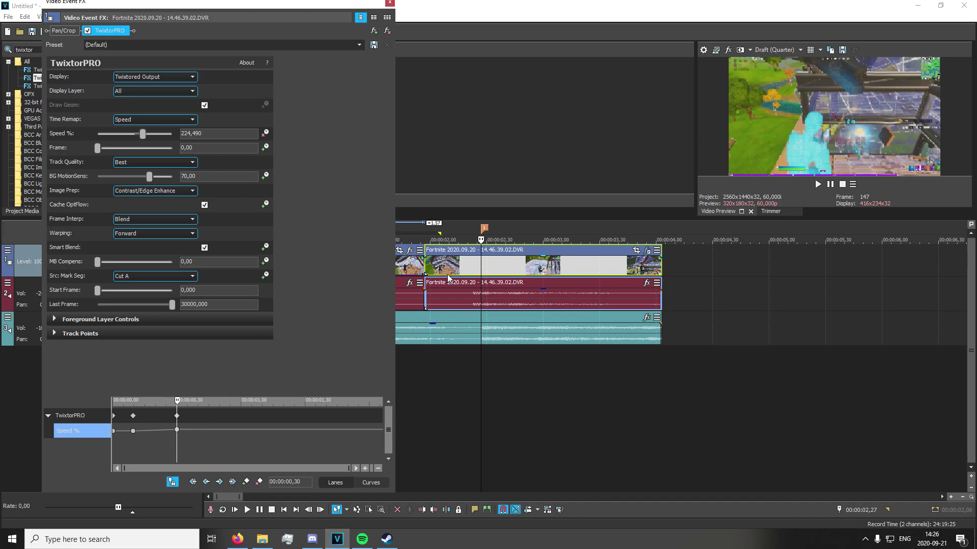
key("space")
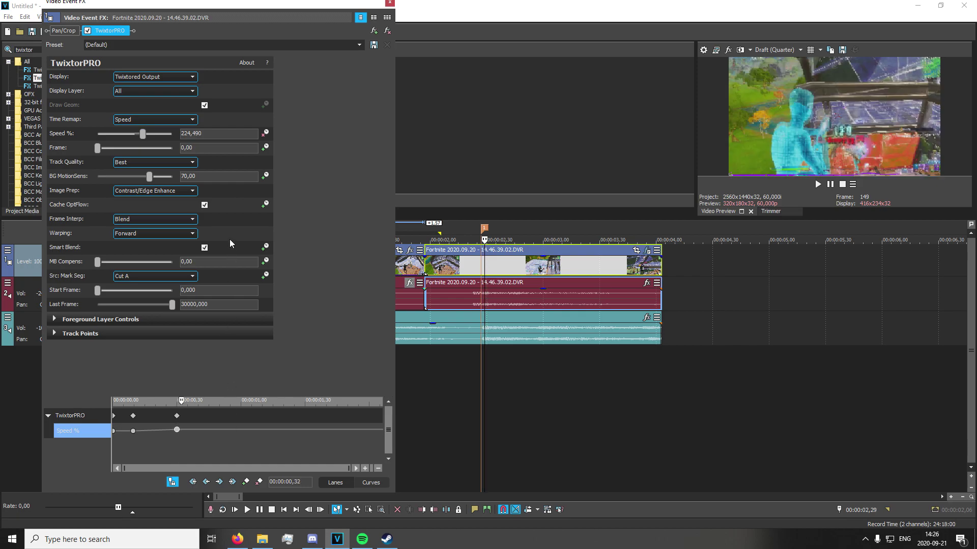
double_click(222, 133)
type("30")
key("Return")
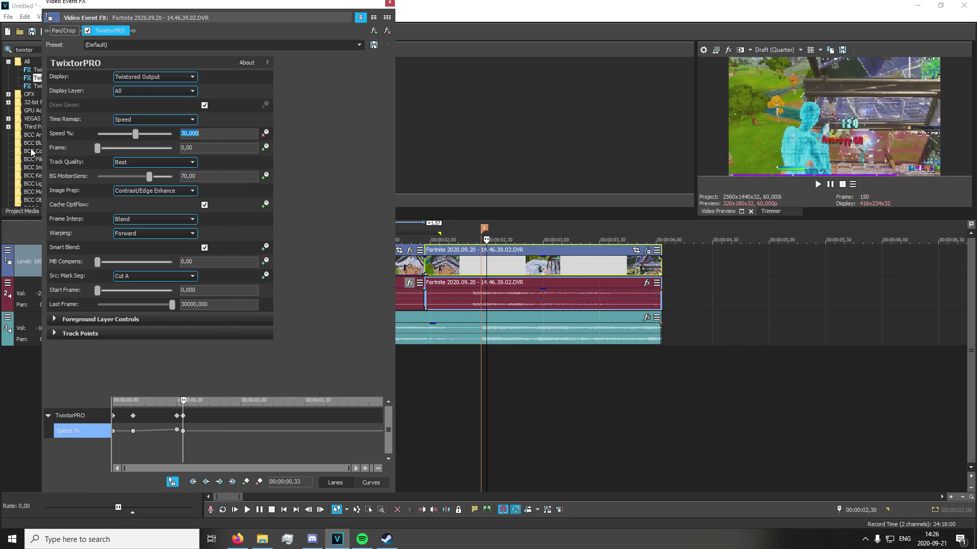
left_click(389, 2)
left_click_drag(530, 387, 397, 385)
left_click(397, 385)
key("space")
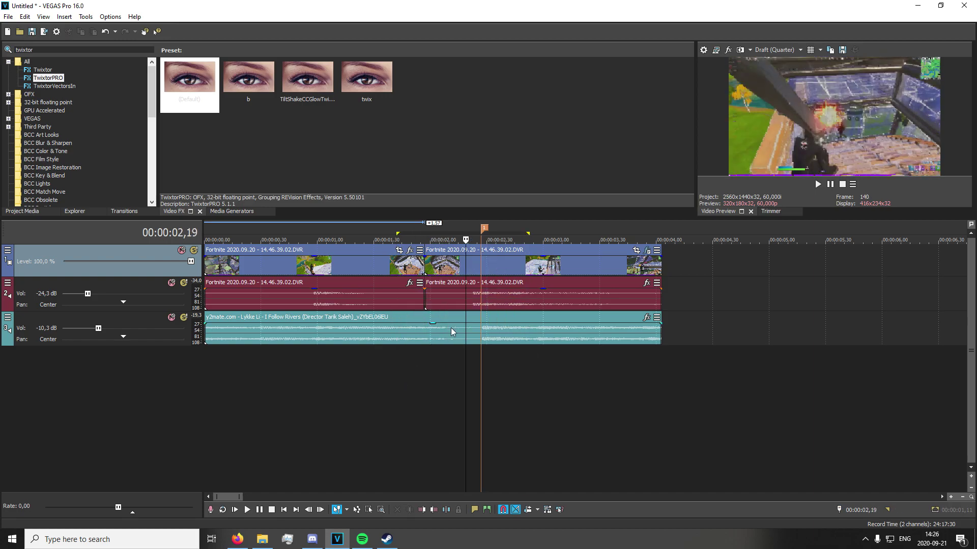
key("space")
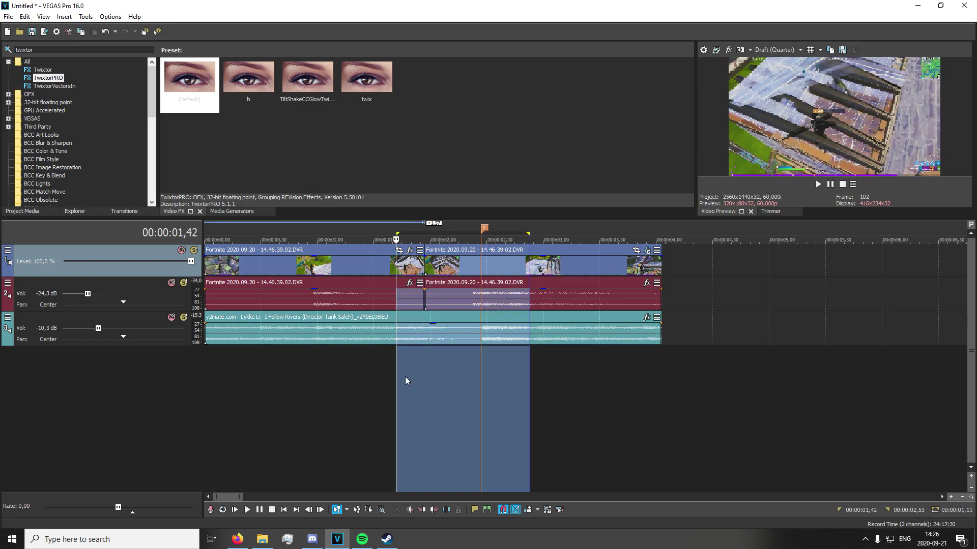
left_click(384, 379)
key("space")
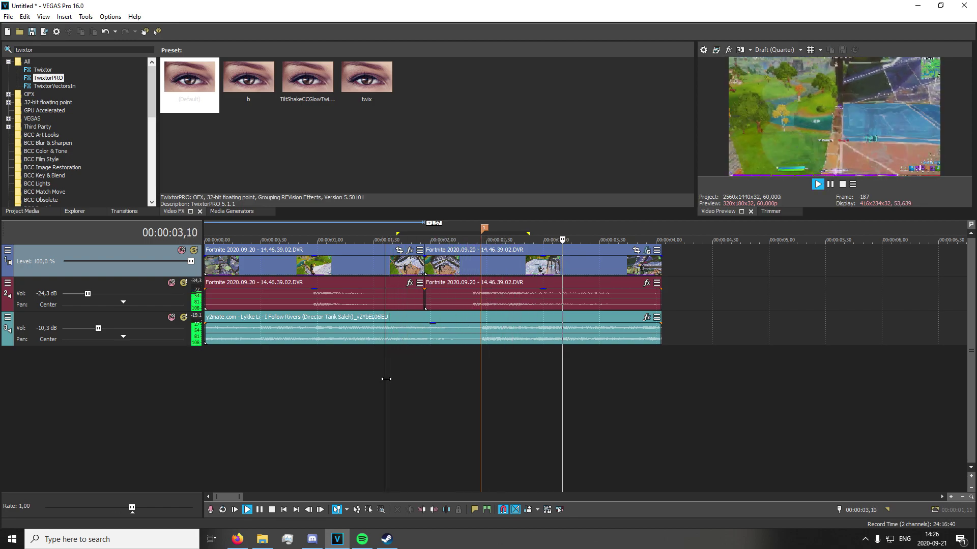
left_click(628, 265)
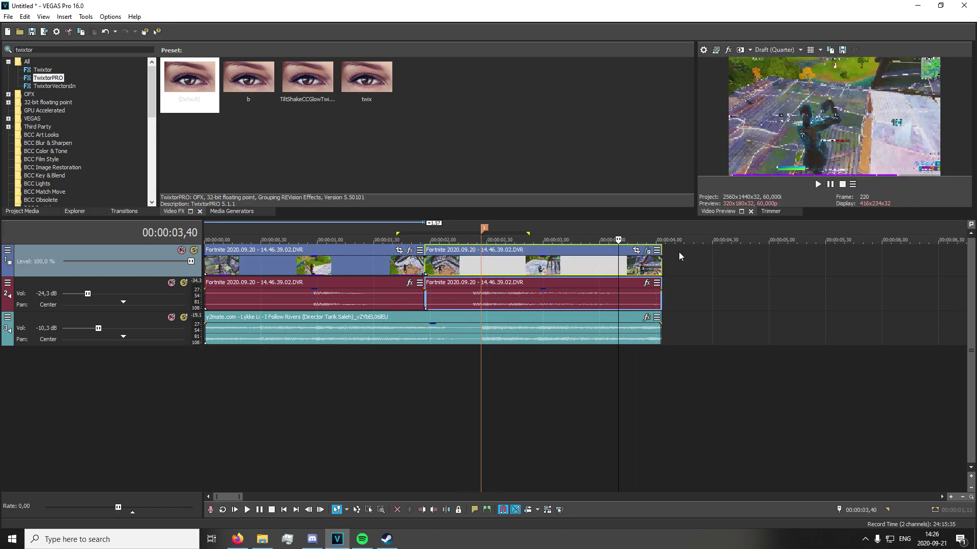
left_click(647, 251)
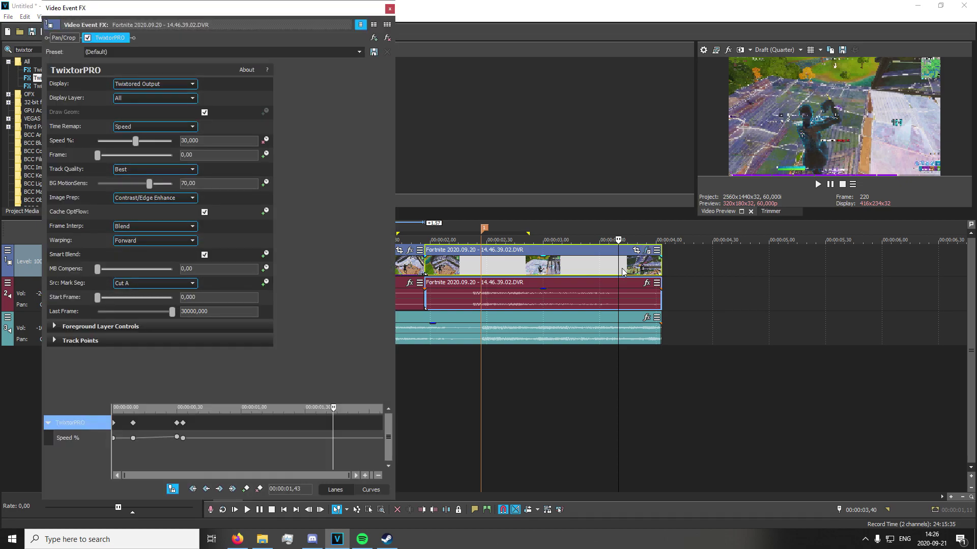
left_click(483, 271)
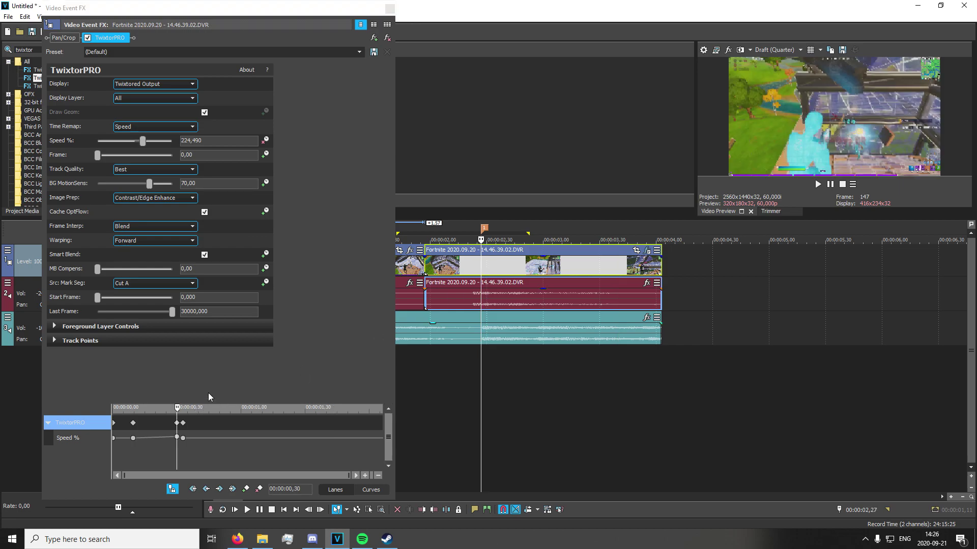
left_click(172, 490)
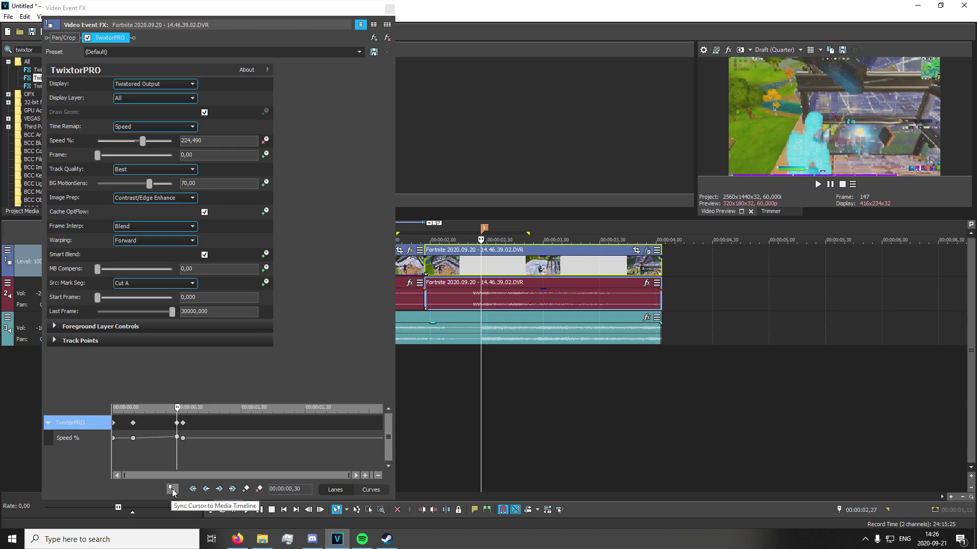
left_click(173, 490)
scroll(490, 350, "up", 4)
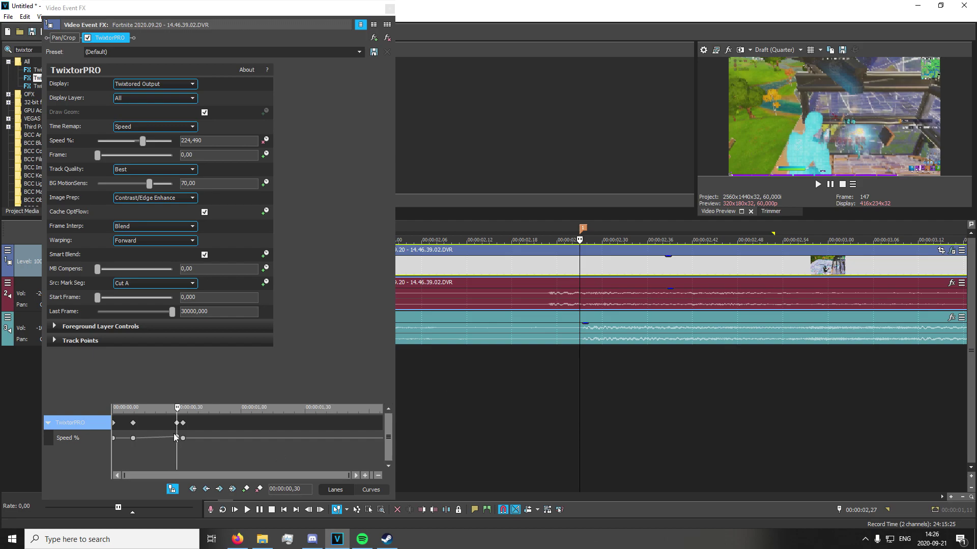
scroll(600, 328, "down", 4)
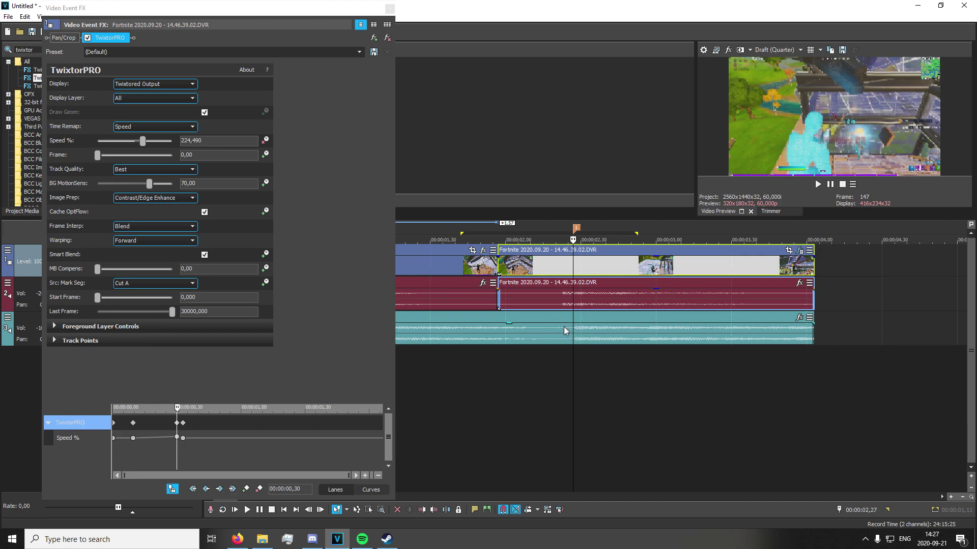
Bring up the GeForce Experience overlay over VEGAS Pro with Alt+Z.
key("alt+z")
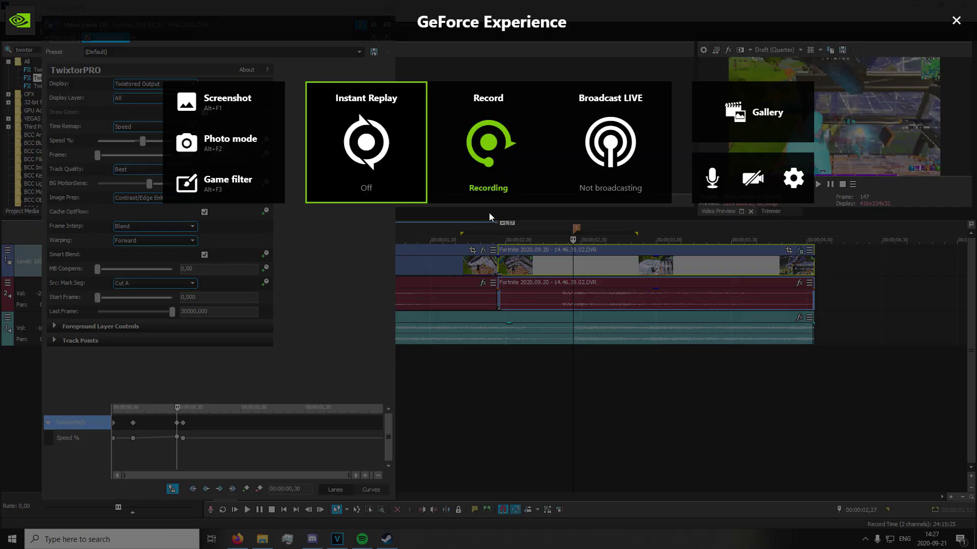